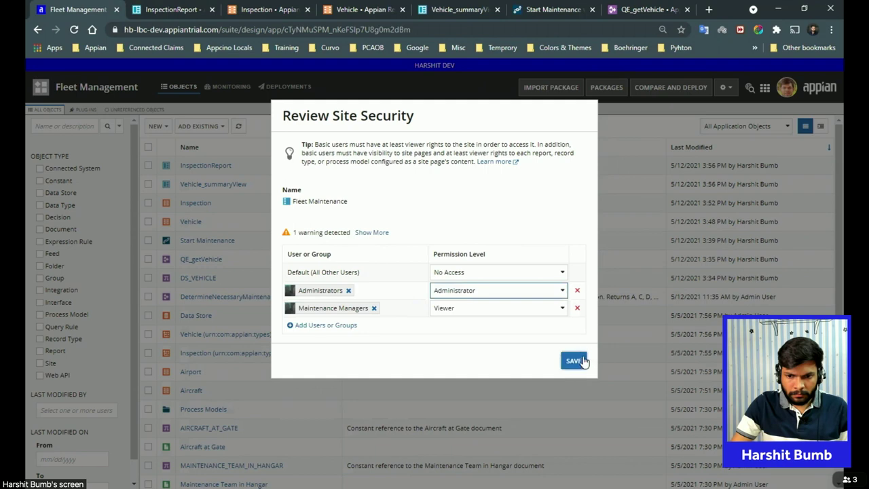
- Save the Fleet Maintenance site's security settings and switch to the InspectionReport interface
{"action": "left_click", "coordinate": [583, 360]}
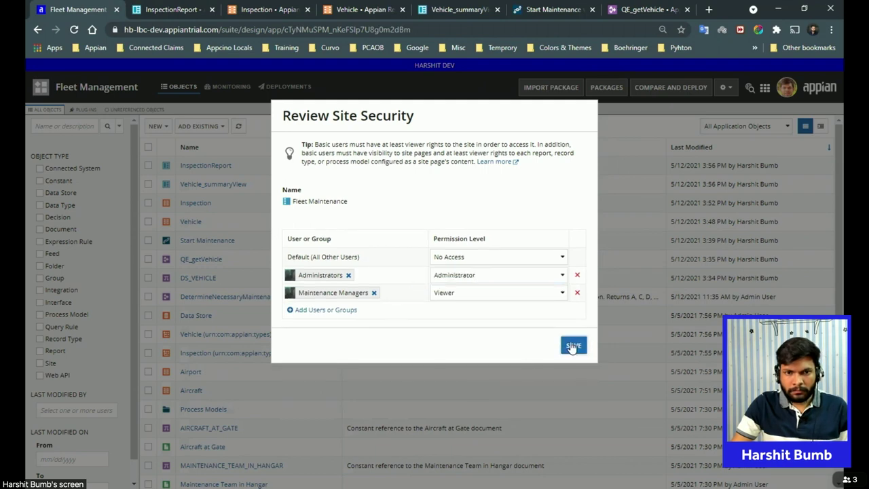
{"action": "left_click", "coordinate": [173, 10]}
{"action": "left_click", "coordinate": [156, 9]}
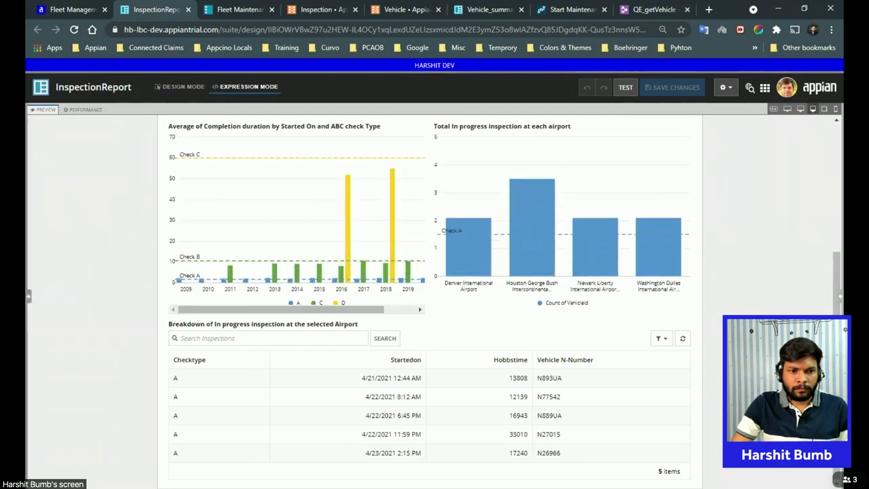
- Append an a!imageField component after the inspections grid field near the end of the interface expression
{"action": "scroll", "coordinate": [292, 362], "scroll_direction": "down", "scroll_amount": 5}
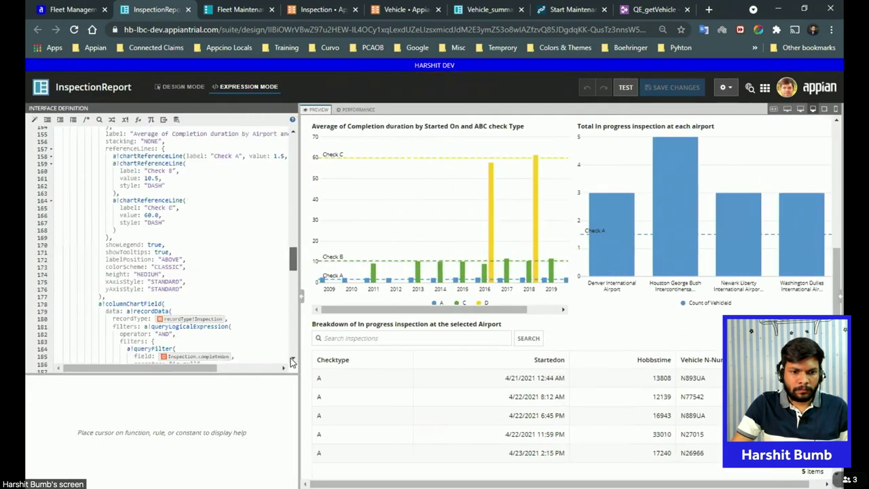
{"action": "scroll", "coordinate": [292, 362], "scroll_direction": "down", "scroll_amount": 4}
{"action": "left_click", "coordinate": [76, 351]}
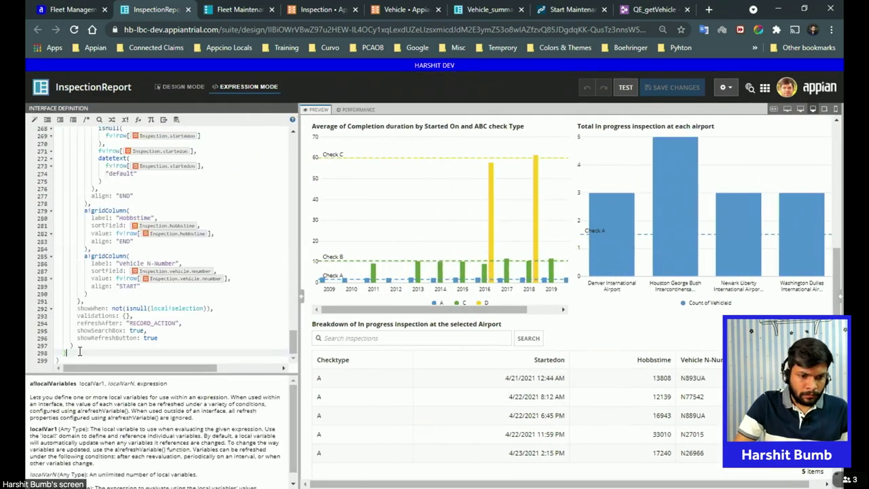
{"action": "key", "text": "Up"}
{"action": "key", "text": "End"}
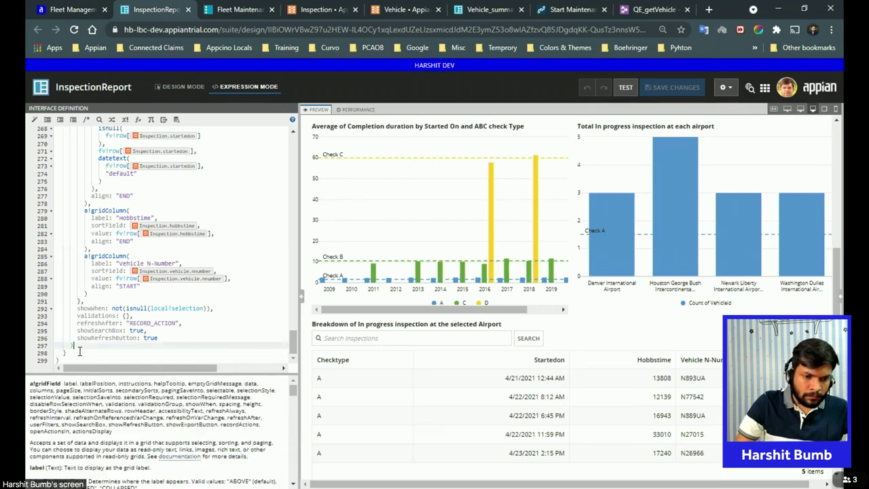
{"action": "type", "text": ","}
{"action": "key", "text": "Return"}
{"action": "type", "text": "a!image"}
{"action": "key", "text": "Return"}
- Set the image field's images parameter to an a!forEach loop with an empty items list
{"action": "type", "text": "images: a!for"}
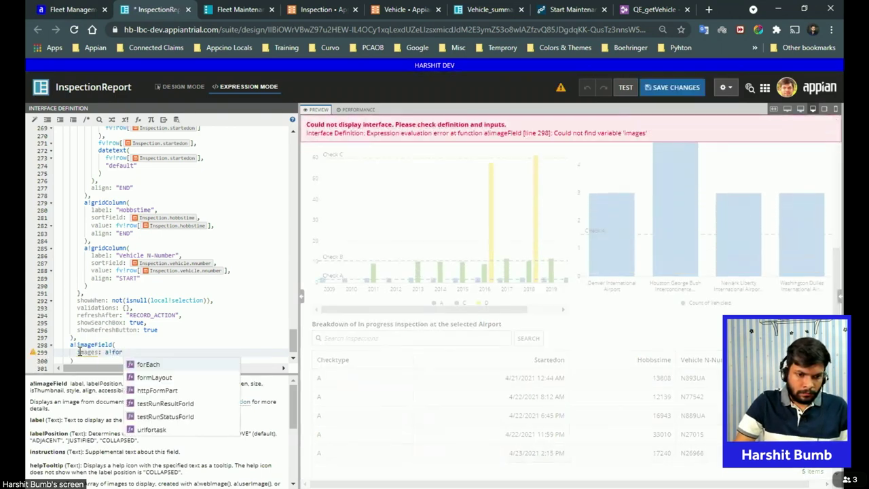
{"action": "key", "text": "Return"}
{"action": "type", "text": "it"}
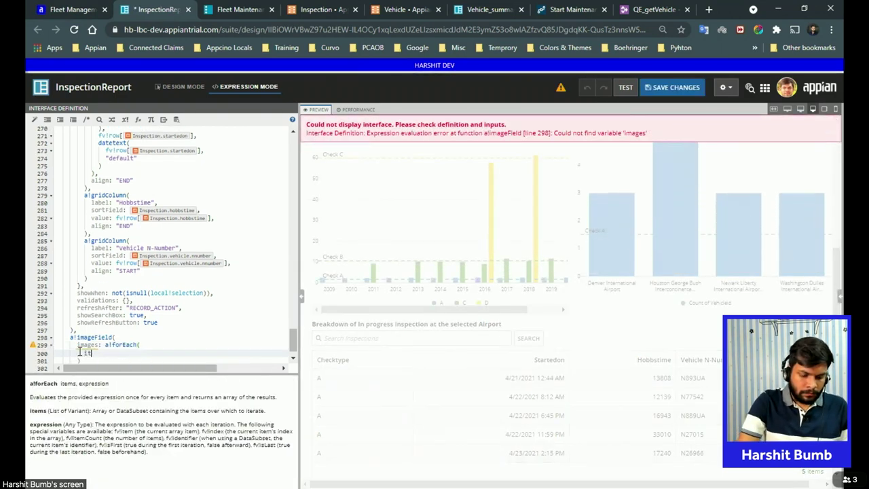
{"action": "type", "text": "ems: {"}
{"action": "key", "text": "Return"}
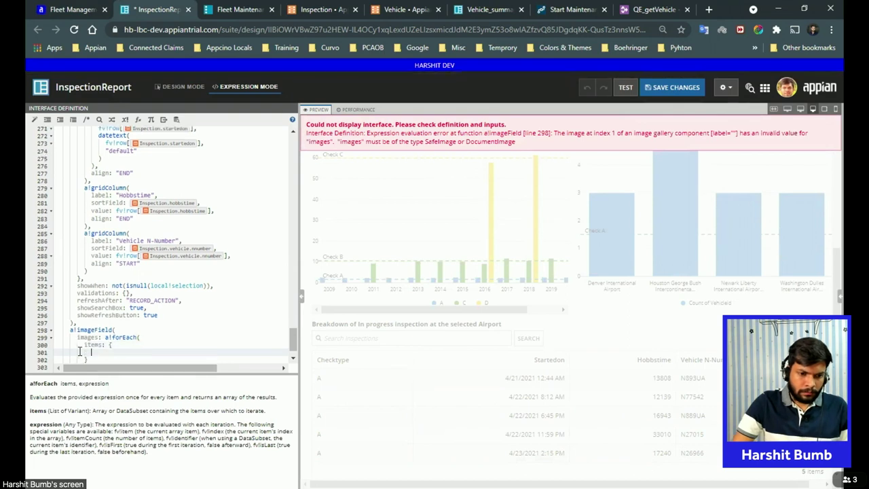
- Check the AIRCRAFT_AT_GATE, MAINTENANCE_TEAM_IN_HANGAR and TECHNICIAN_IN_HANGAR constants in Fleet Management and start a cons! reference in the loop's items list
{"action": "left_click", "coordinate": [85, 7]}
{"action": "scroll", "coordinate": [285, 294], "scroll_direction": "down", "scroll_amount": 3}
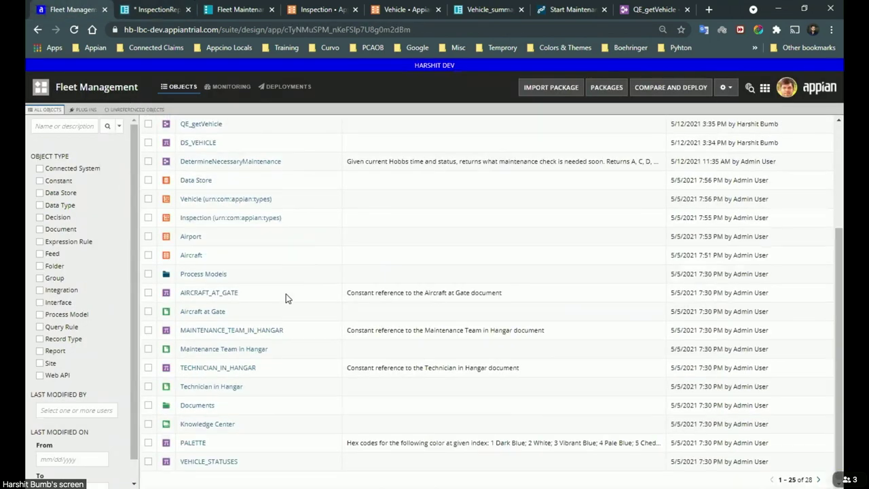
{"action": "left_click_drag", "start_coordinate": [246, 298], "coordinate": [187, 296]}
{"action": "left_click_drag", "start_coordinate": [293, 332], "coordinate": [175, 340]}
{"action": "left_click_drag", "start_coordinate": [257, 367], "coordinate": [181, 374]}
{"action": "left_click", "coordinate": [146, 10]}
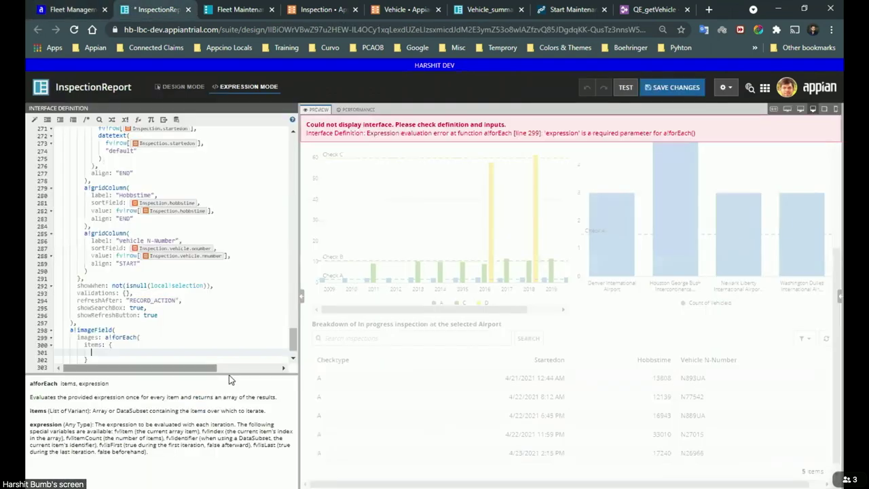
{"action": "type", "text": "cons!"}
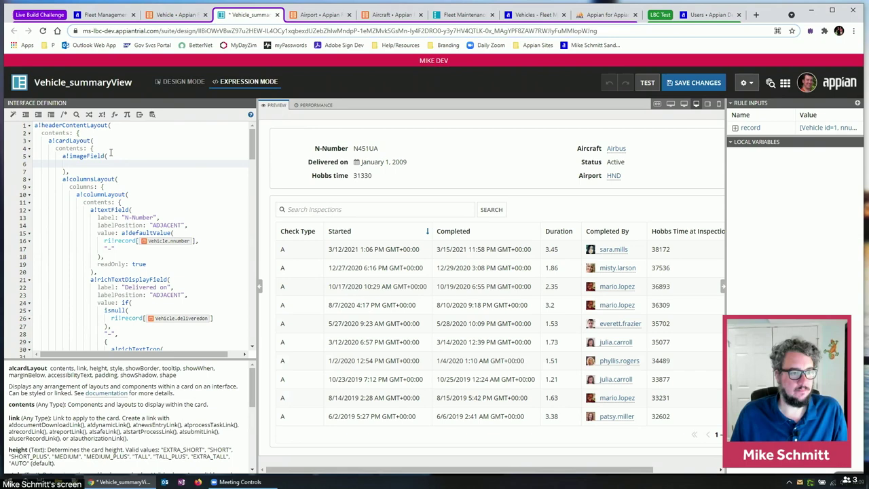
- Consult the a!imageField parameter help in Vehicle_summaryView and give the field an images list containing an a!webImage component
{"action": "left_click", "coordinate": [110, 155]}
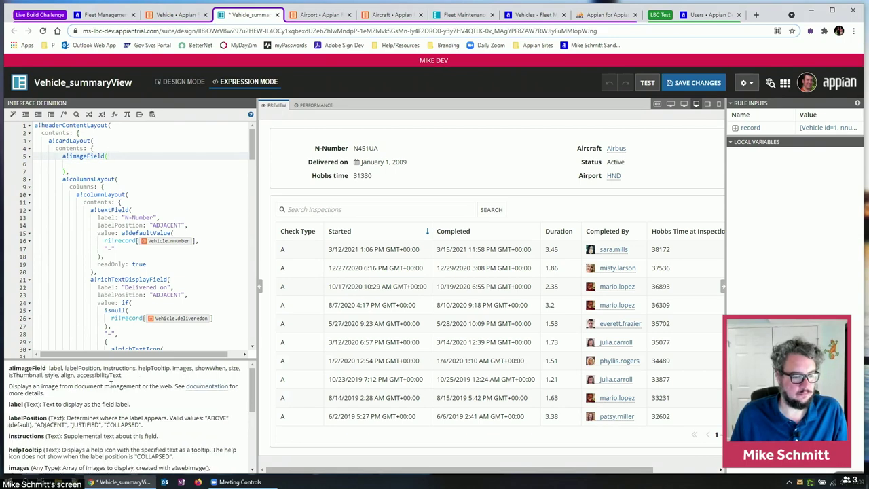
{"action": "scroll", "coordinate": [90, 424], "scroll_direction": "down", "scroll_amount": 3}
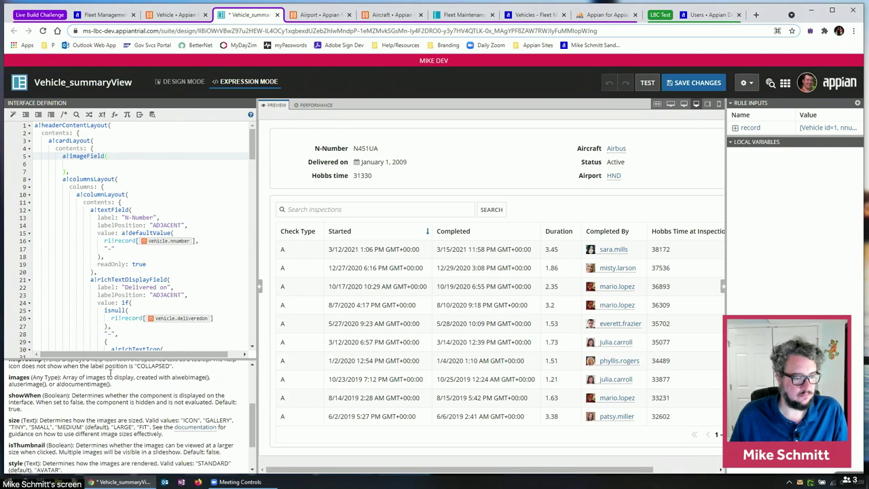
{"action": "left_click", "coordinate": [100, 164]}
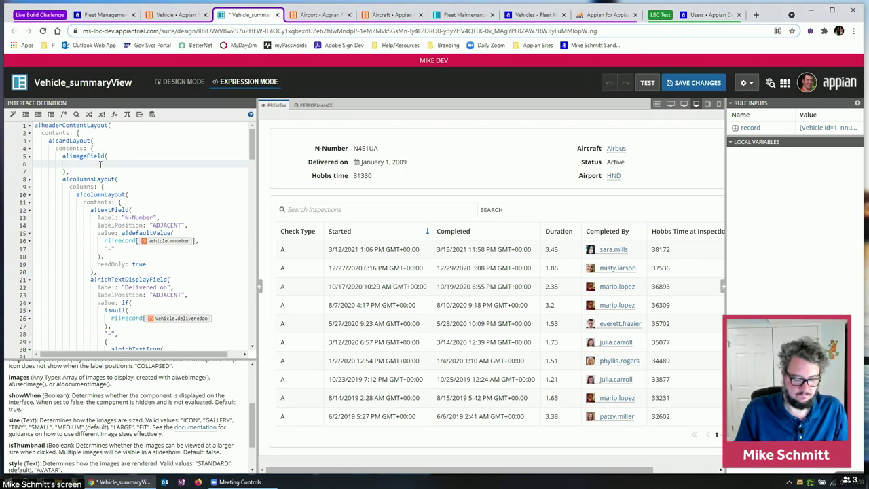
{"action": "type", "text": "images: {"}
{"action": "key", "text": "Return"}
{"action": "type", "text": "a"}
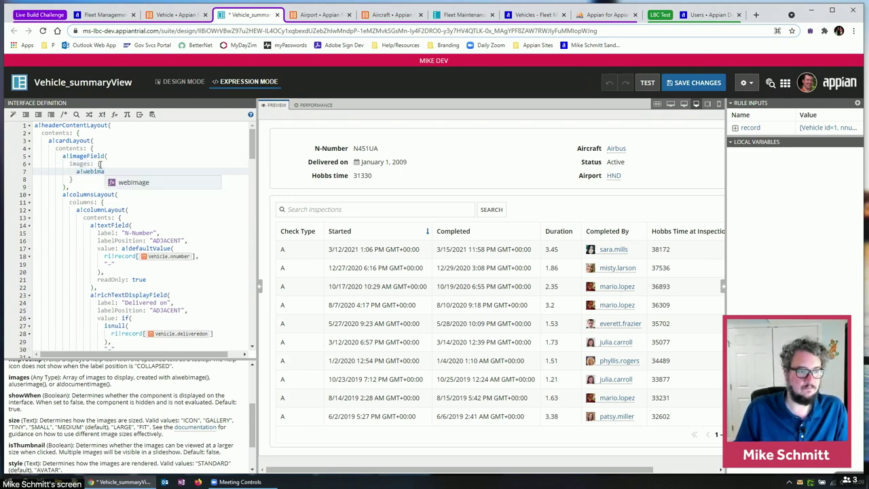
{"action": "type", "text": "!webima"}
{"action": "key", "text": "Return"}
{"action": "key", "text": "Return"}
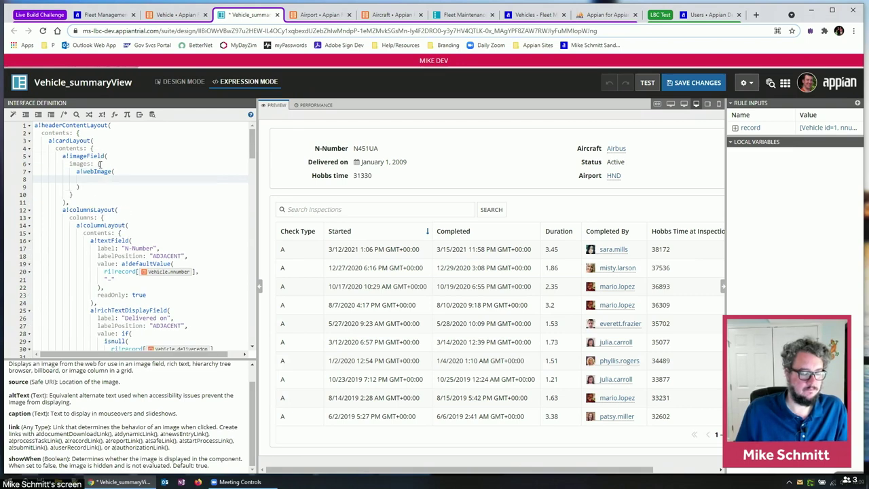
- Add a source parameter to the web image and start its value as ri!record[
{"action": "scroll", "coordinate": [110, 438], "scroll_direction": "up", "scroll_amount": 1}
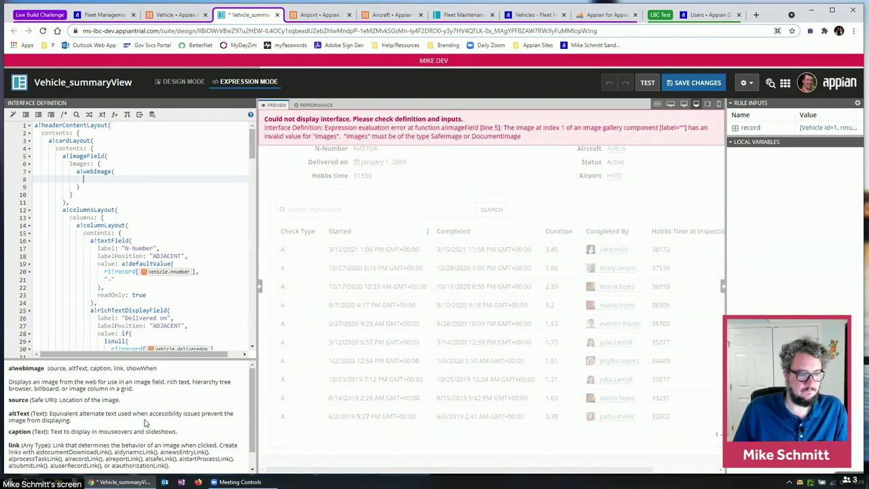
{"action": "type", "text": "source:"}
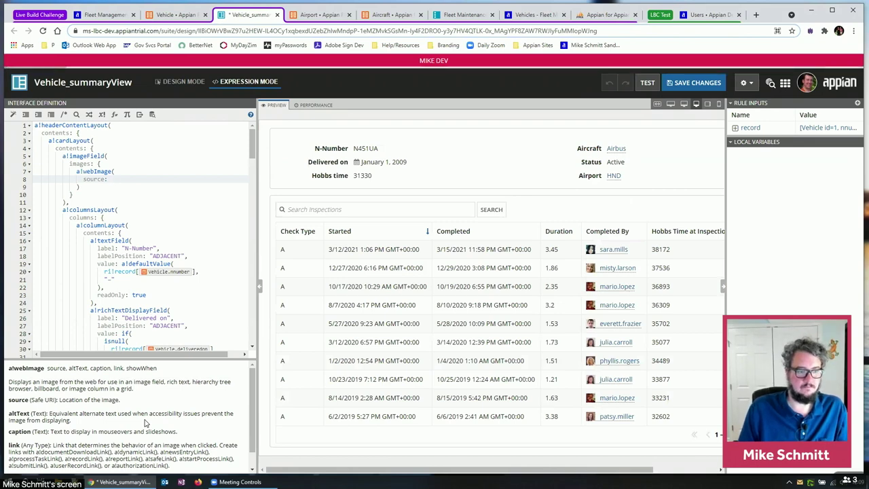
{"action": "type", "text": " ri!record["}
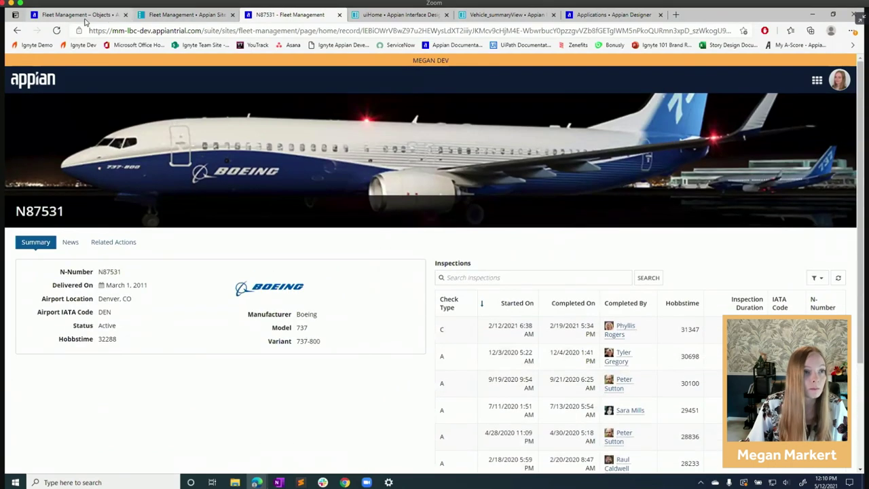
- Take all Fleet Management application objects through deployment preparation and inspection for the test environment
{"action": "left_click", "coordinate": [86, 18]}
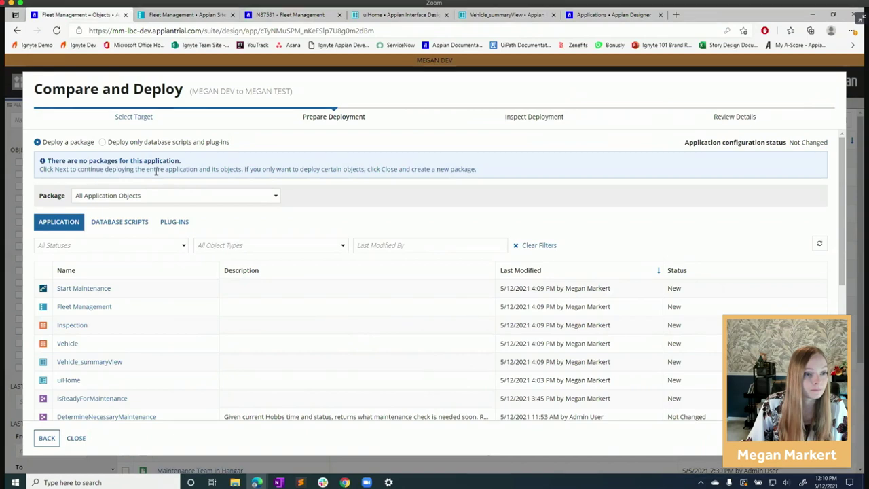
{"action": "scroll", "coordinate": [454, 320], "scroll_direction": "down", "scroll_amount": 5}
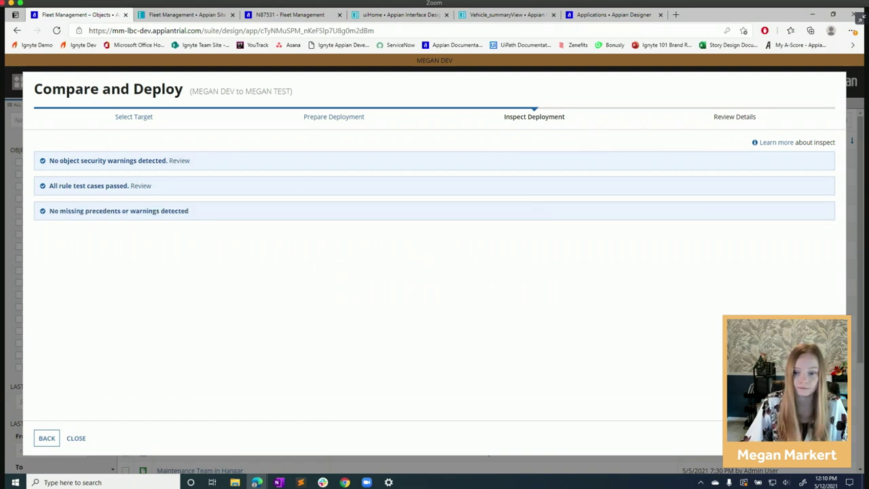
{"action": "left_click", "coordinate": [808, 438]}
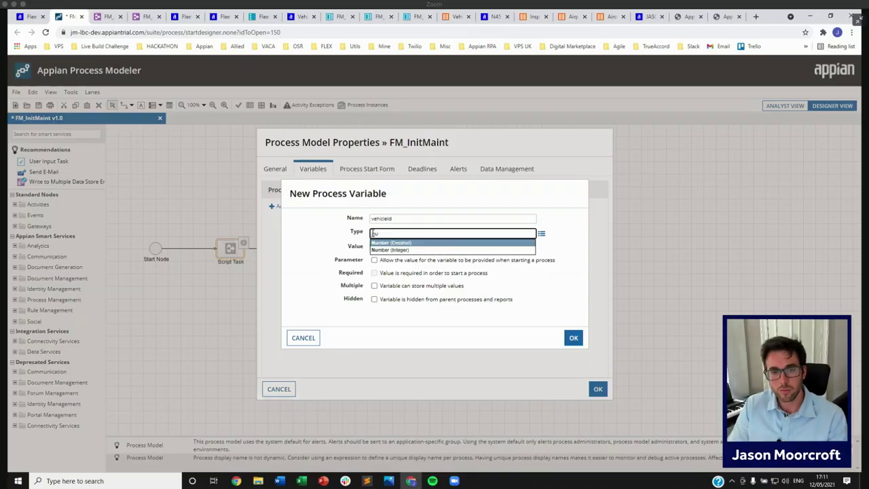
- Make the vehicleId process variable a Number (Integer) parameter and add it to the FM_InitMaint process model
{"action": "left_click", "coordinate": [390, 250]}
{"action": "left_click", "coordinate": [392, 234]}
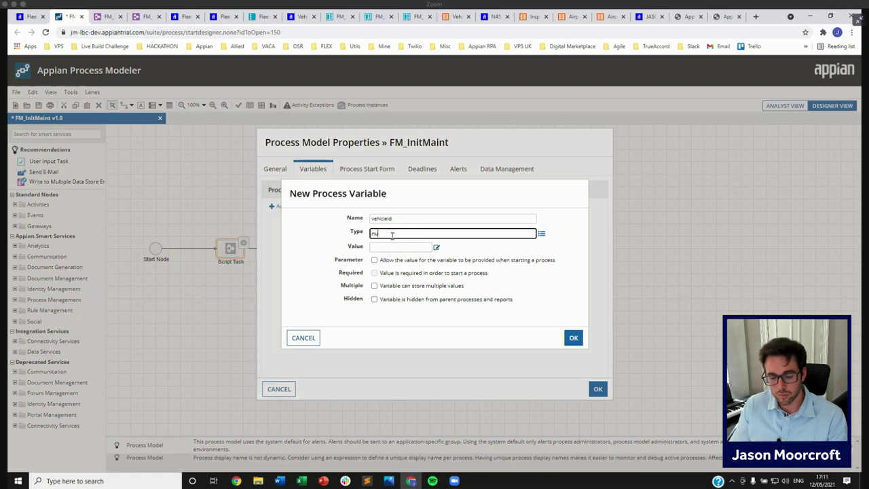
{"action": "left_click", "coordinate": [390, 250]}
{"action": "left_click", "coordinate": [383, 260]}
{"action": "left_click", "coordinate": [573, 338]}
- Add a process variable named vehicle with the type Vehicle
{"action": "left_click", "coordinate": [289, 206]}
{"action": "double_click", "coordinate": [364, 218]}
{"action": "type", "text": "vehic"}
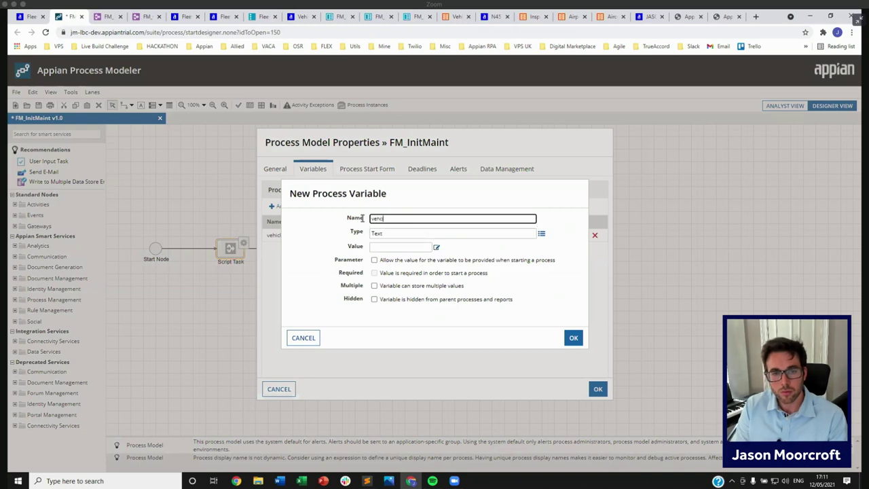
{"action": "type", "text": "lele"}
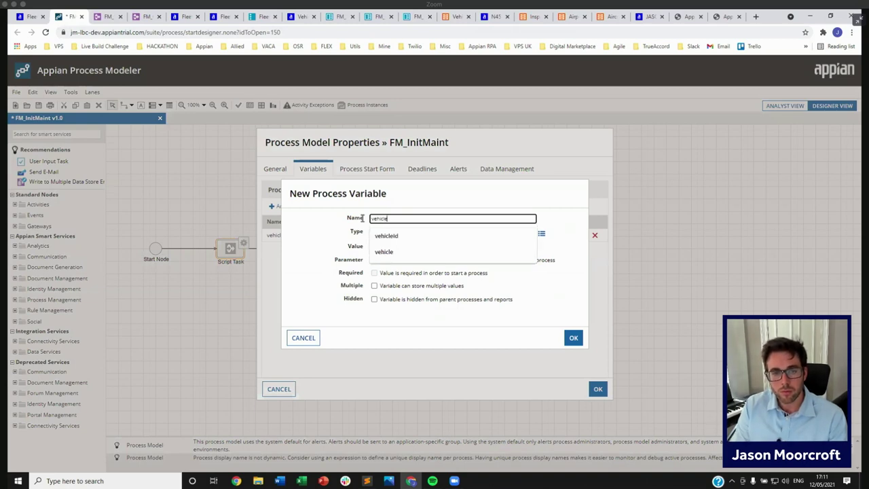
{"action": "left_click", "coordinate": [387, 233]}
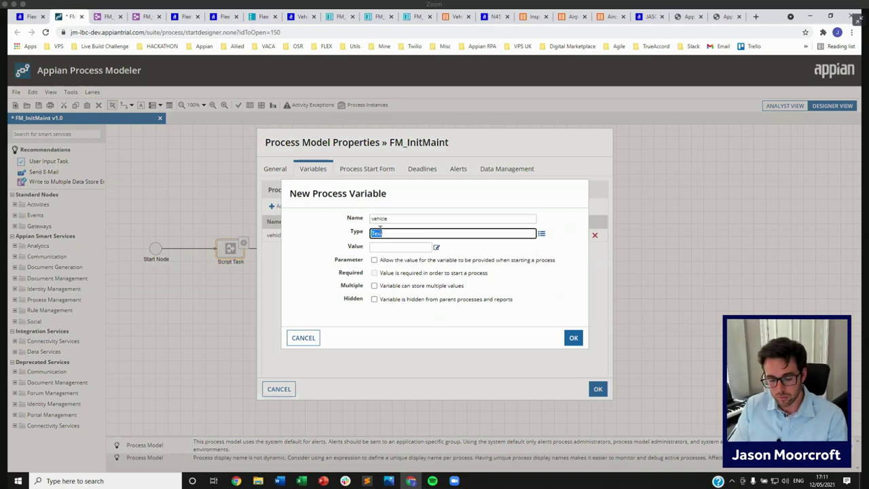
{"action": "type", "text": "veh"}
{"action": "left_click", "coordinate": [396, 243]}
{"action": "left_click", "coordinate": [573, 338]}
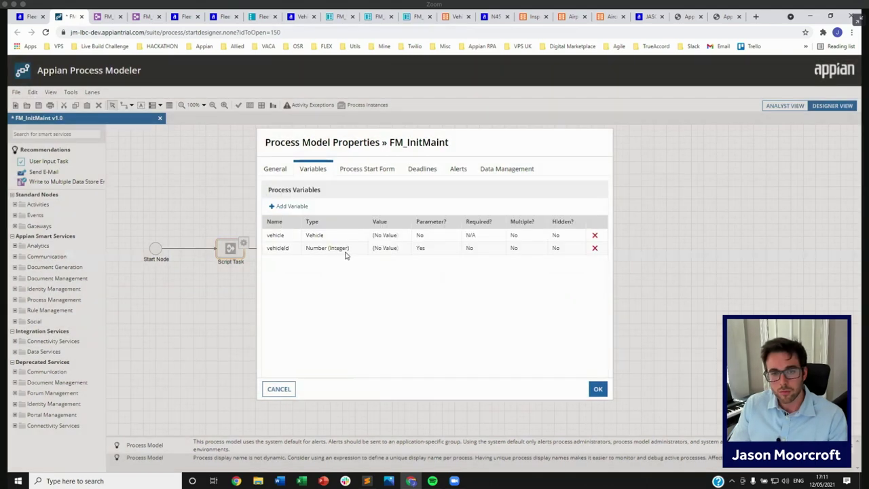
- Add a process variable named inspection with the type Inspection and save the process model properties
{"action": "left_click", "coordinate": [281, 206]}
{"action": "left_click_drag", "start_coordinate": [409, 217], "coordinate": [363, 217]}
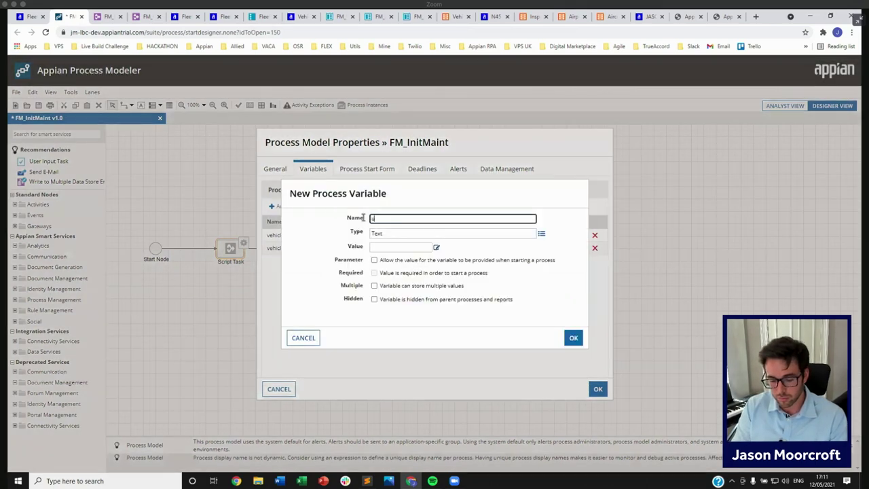
{"action": "type", "text": "inspection"}
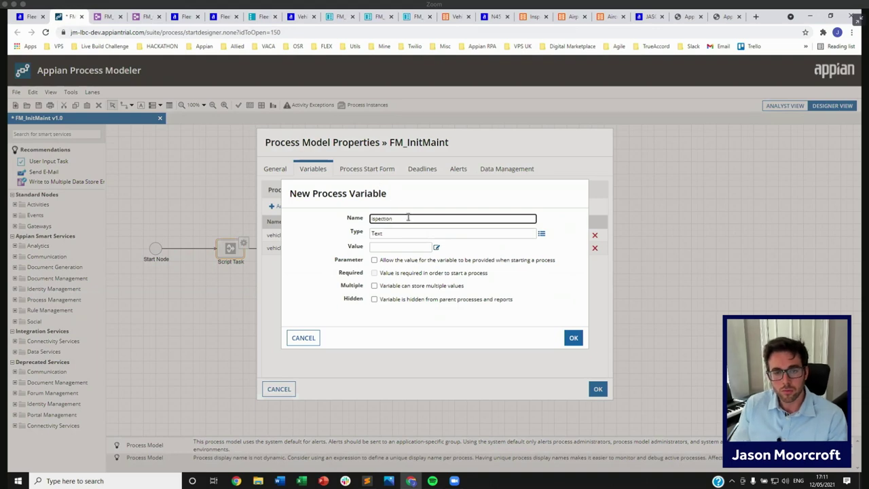
{"action": "left_click", "coordinate": [385, 233]}
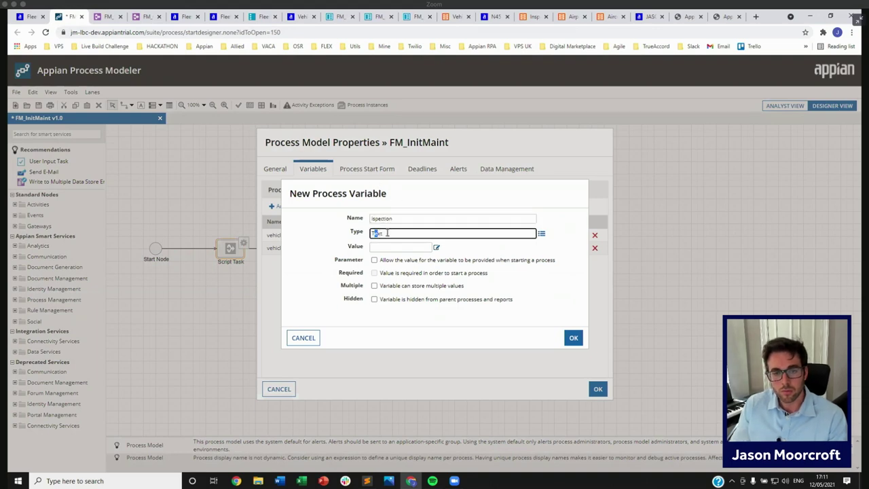
{"action": "left_click", "coordinate": [374, 218]}
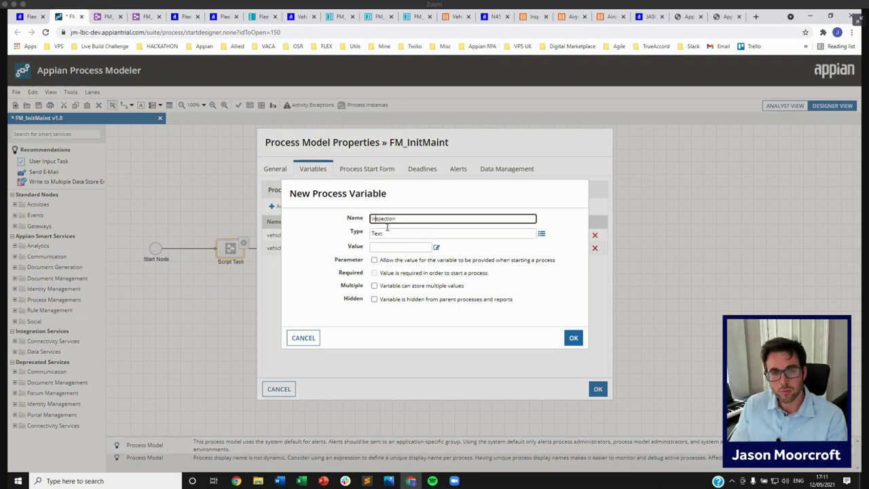
{"action": "left_click", "coordinate": [371, 233]}
{"action": "type", "text": "in"}
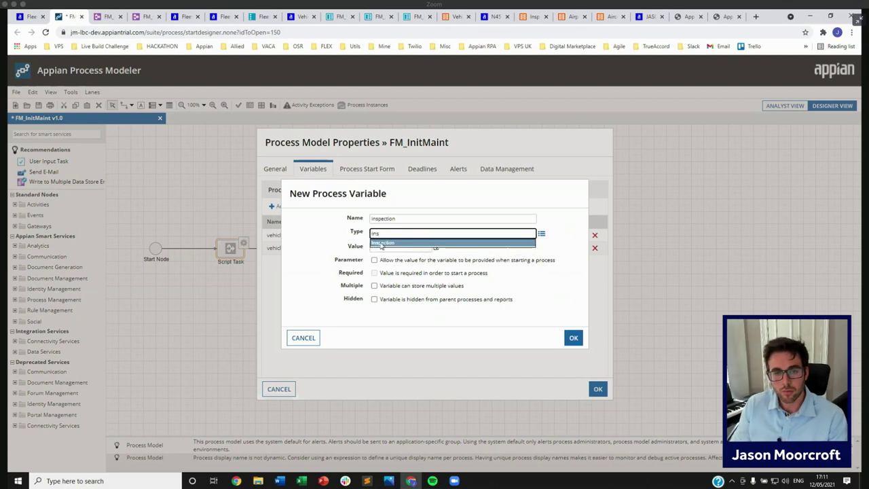
{"action": "type", "text": "s"}
{"action": "key", "text": "Return"}
{"action": "left_click", "coordinate": [573, 337]}
{"action": "left_click", "coordinate": [597, 388]}
- Add a custom output to the Script Task node and open its expression for editing
{"action": "right_click", "coordinate": [230, 249]}
{"action": "left_click", "coordinate": [270, 306]}
{"action": "left_click", "coordinate": [293, 163]}
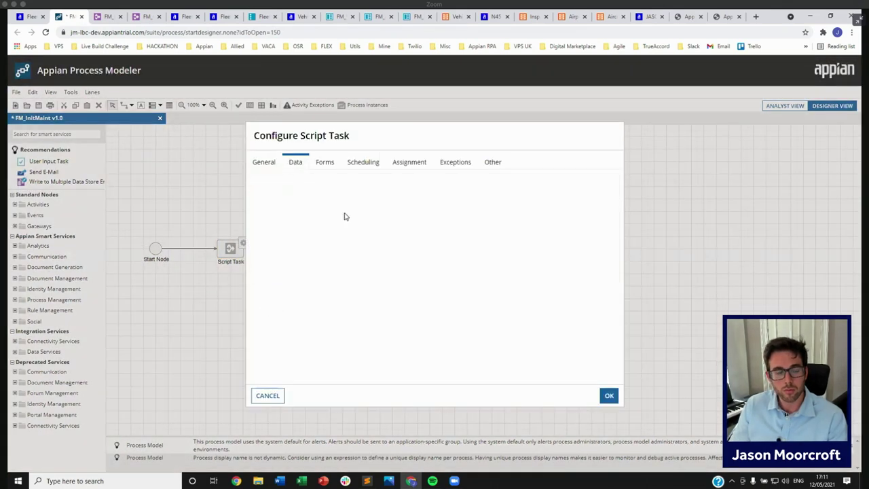
{"action": "left_click", "coordinate": [296, 180]}
{"action": "left_click", "coordinate": [288, 219]}
{"action": "left_click", "coordinate": [588, 264]}
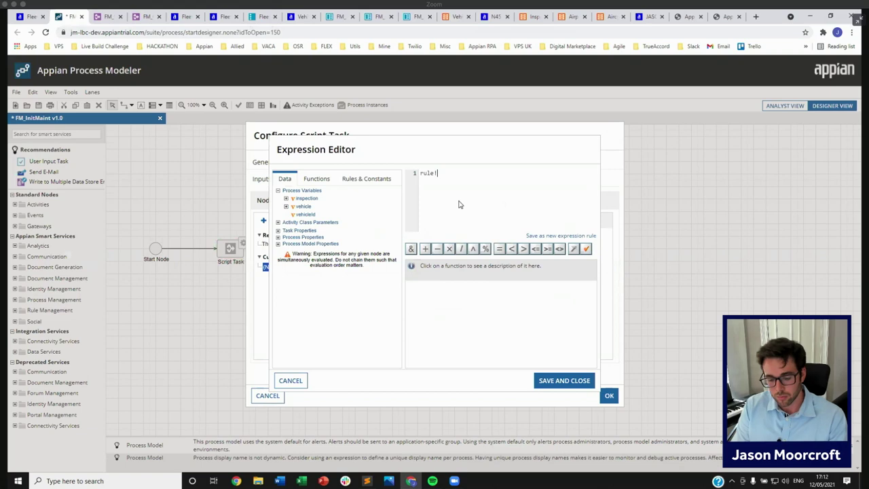
- Set the Script Task output expression to rule!FM_GetVehicle(id: pv!vehicleId) and save it
{"action": "type", "text": "rule!get"}
{"action": "left_click", "coordinate": [483, 181]}
{"action": "type", "text": "ve"}
{"action": "key", "text": "BackSpace"}
{"action": "key", "text": "BackSpace"}
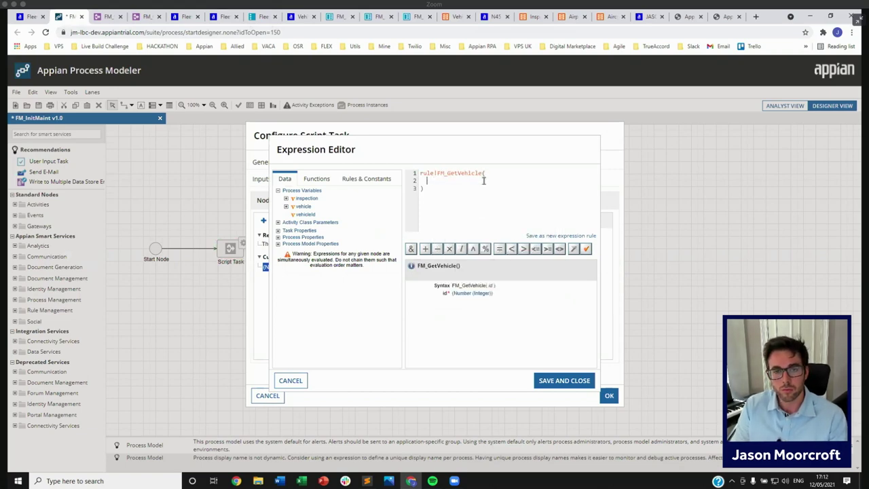
{"action": "type", "text": "id:"}
{"action": "left_click", "coordinate": [306, 214]}
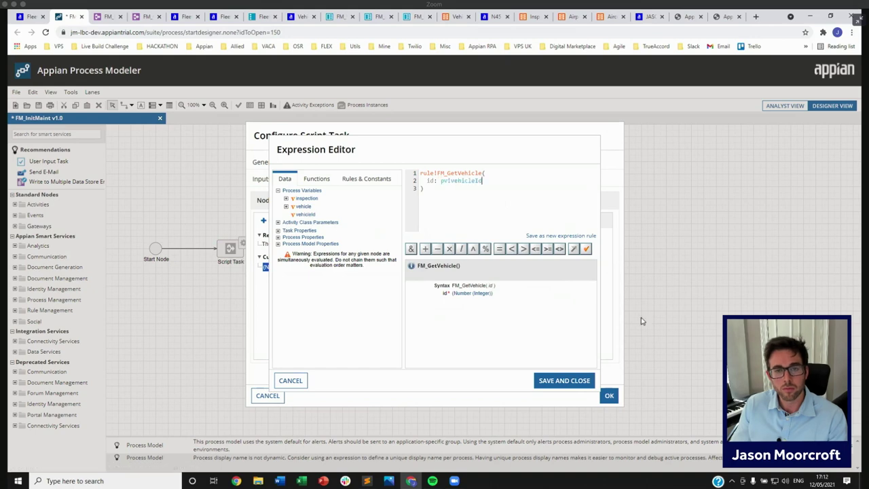
{"action": "left_click", "coordinate": [564, 380]}
- Store the custom output in the vehicle process variable and save the Script Task configuration
{"action": "left_click", "coordinate": [564, 289]}
{"action": "left_click", "coordinate": [513, 323]}
{"action": "left_click", "coordinate": [609, 395]}
- Add a custom output with the expression cons!VEHICLE_STATUSES[2] to the Copy (2) of Script Task node
{"action": "right_click", "coordinate": [356, 253]}
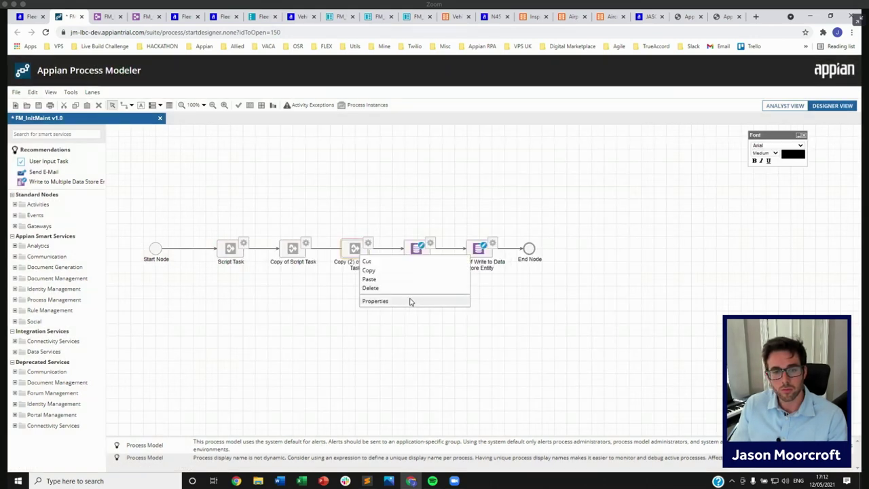
{"action": "left_click", "coordinate": [380, 301]}
{"action": "left_click", "coordinate": [296, 161]}
{"action": "left_click", "coordinate": [293, 179]}
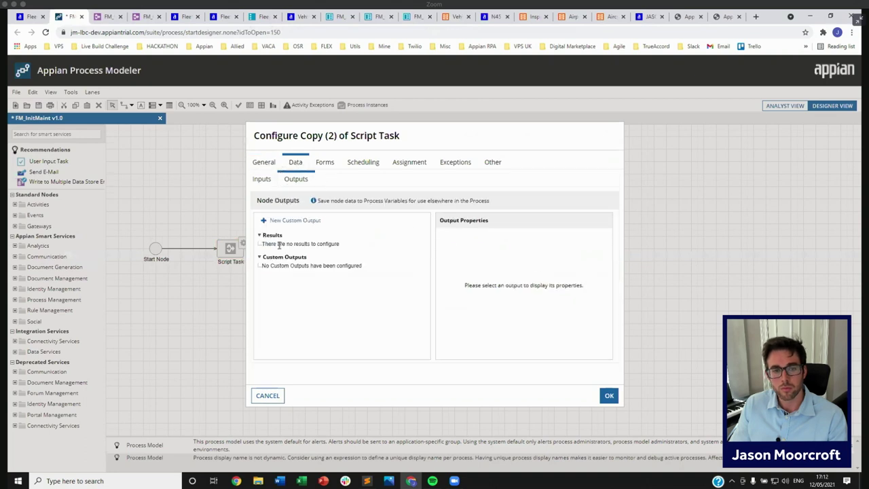
{"action": "left_click", "coordinate": [291, 219]}
{"action": "left_click", "coordinate": [587, 265]}
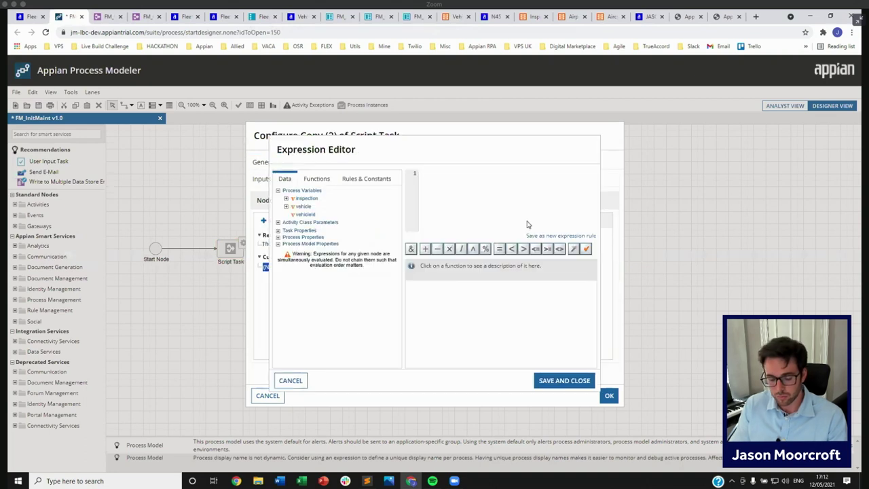
{"action": "type", "text": "cons!st"}
{"action": "key", "text": "Return"}
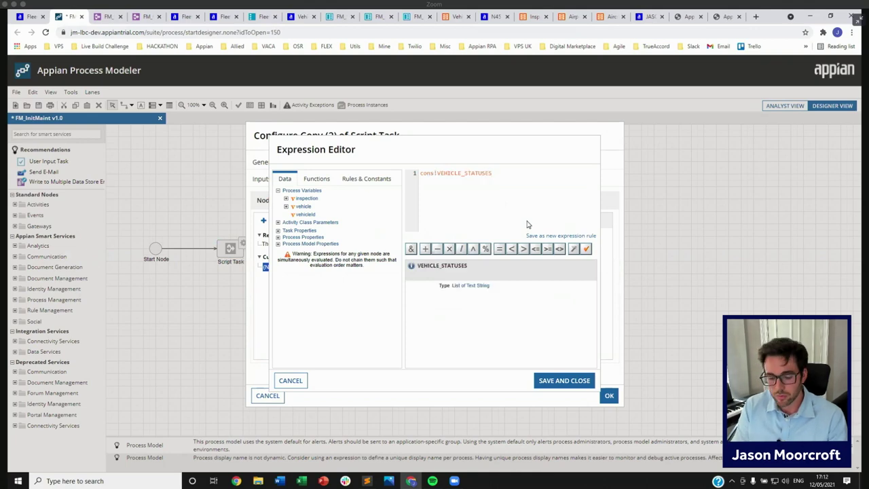
{"action": "left_click", "coordinate": [564, 380]}
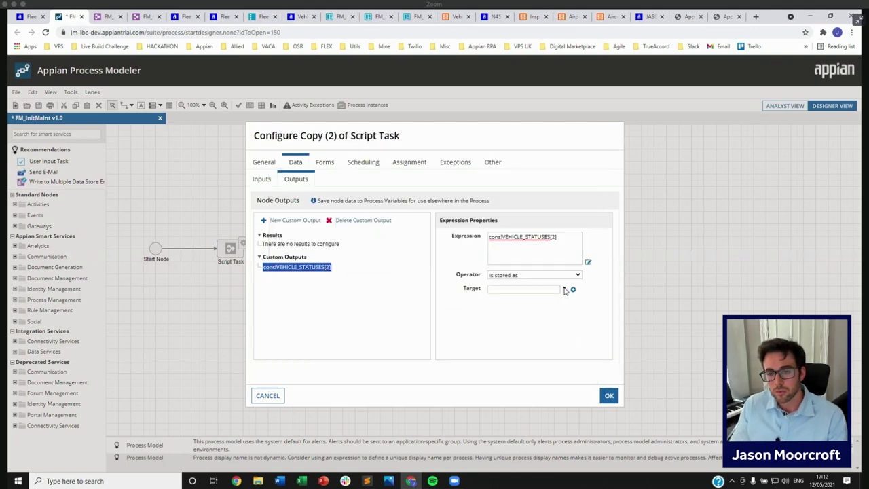
- Store the vehicle status output in the status field of the vehicle variable and save the node configuration
{"action": "left_click", "coordinate": [563, 288]}
{"action": "mouse_move", "coordinate": [519, 322]}
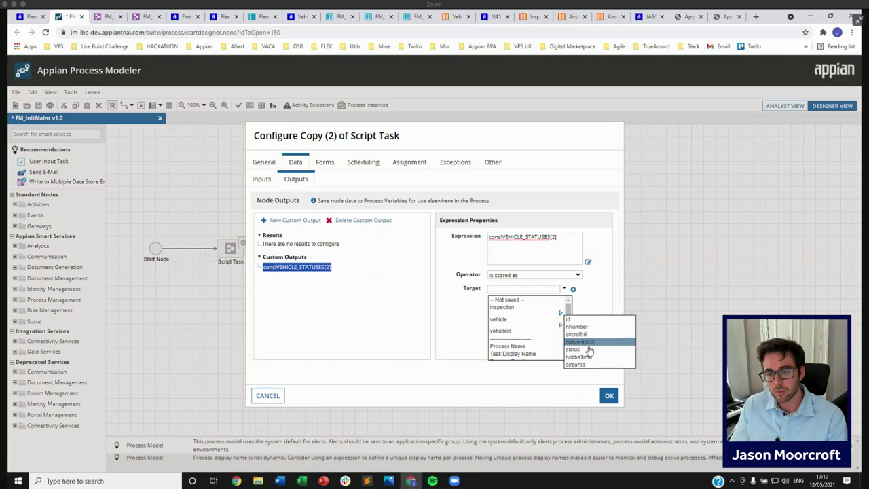
{"action": "left_click", "coordinate": [574, 349]}
{"action": "left_click", "coordinate": [608, 394]}
- Add a custom output to the Copy of Script Task node and begin its expression with rule!FM
{"action": "right_click", "coordinate": [296, 255]}
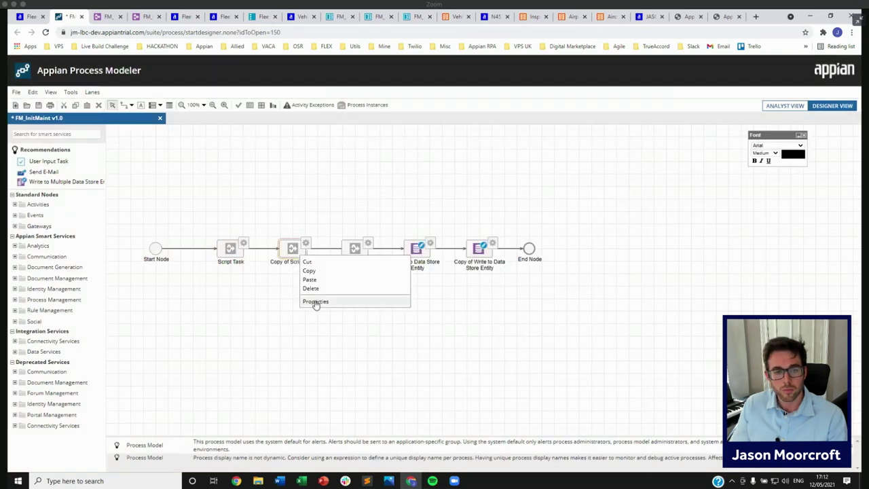
{"action": "left_click", "coordinate": [317, 303]}
{"action": "left_click", "coordinate": [293, 162]}
{"action": "left_click", "coordinate": [296, 179]}
{"action": "left_click", "coordinate": [292, 220]}
{"action": "left_click", "coordinate": [587, 262]}
{"action": "type", "text": "rule!FM"}
{"action": "key", "text": "Return"}
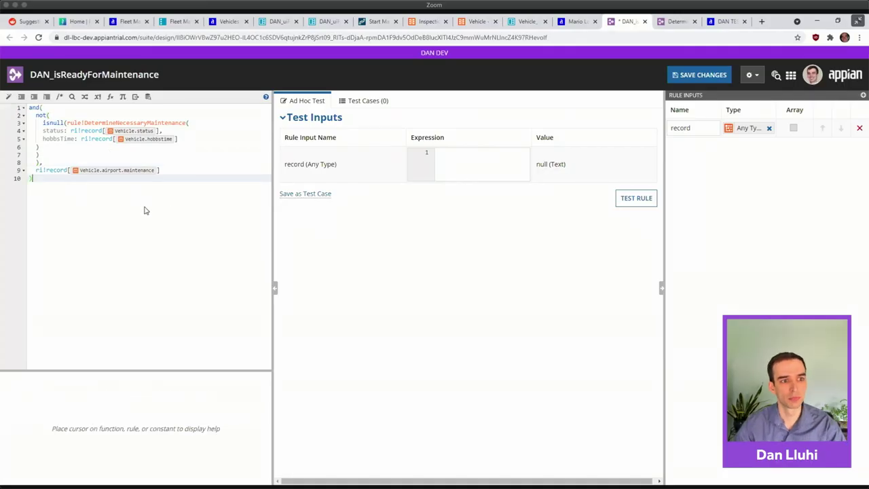
- Format the expression in the DAN_isReadyForMaintenance rule and save the changes
{"action": "key", "text": "ctrl+shift+f"}
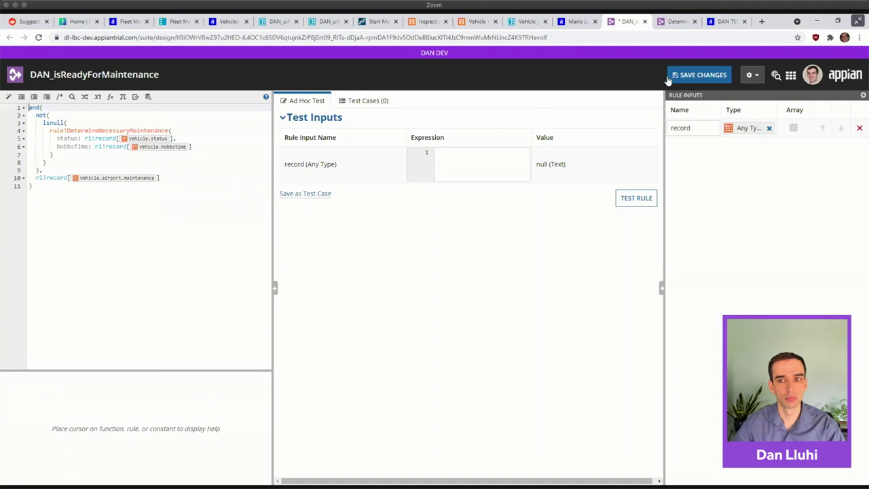
{"action": "left_click", "coordinate": [703, 76]}
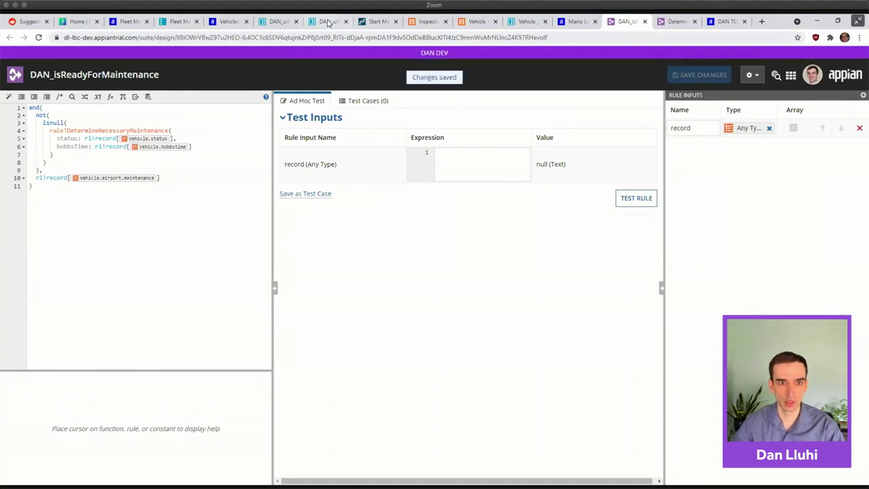
- Refresh the Vehicles list on the fleet site, open vehicle N453UA and run its Start Maintenance action
{"action": "left_click", "coordinate": [213, 20]}
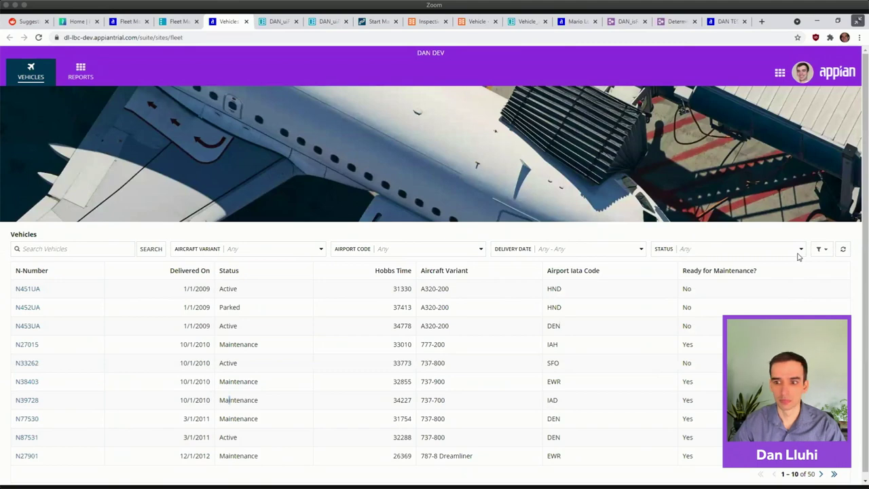
{"action": "left_click", "coordinate": [840, 251]}
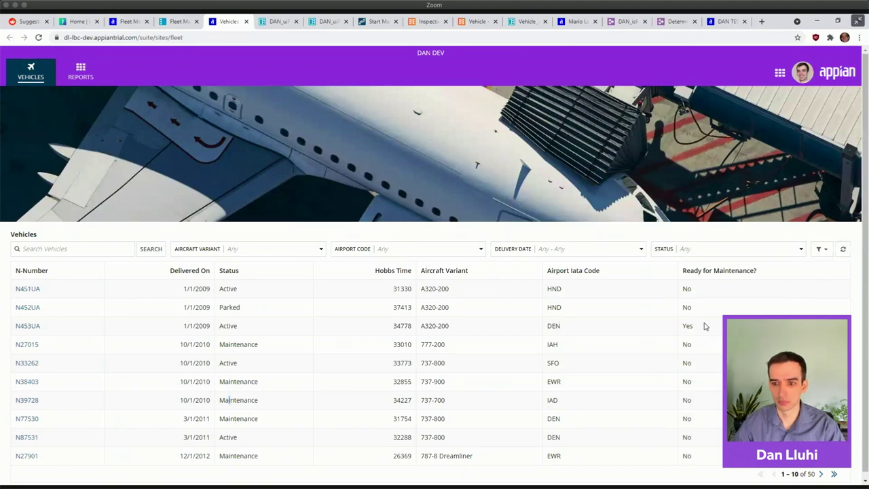
{"action": "left_click", "coordinate": [33, 326]}
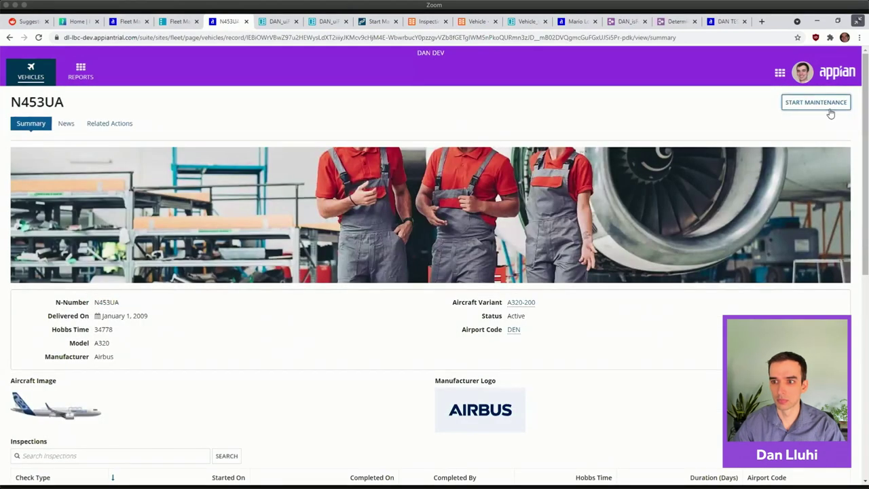
{"action": "left_click", "coordinate": [826, 103]}
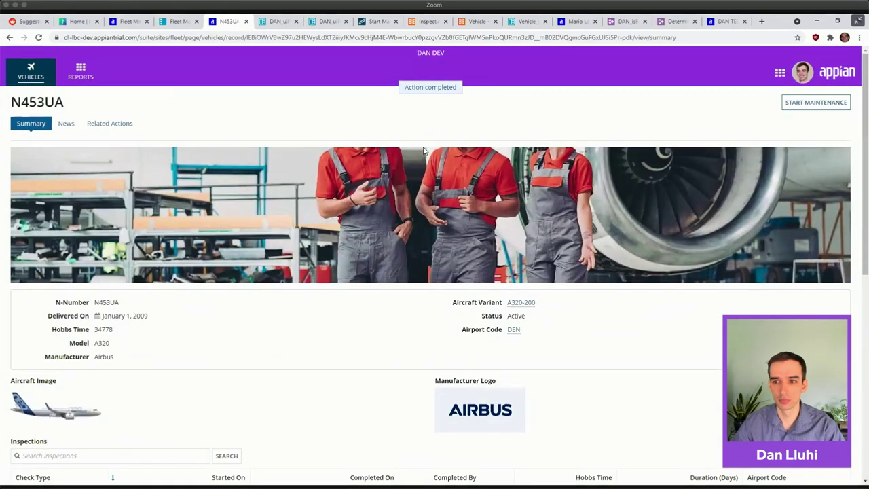
- Open the Fleet Management application's health dashboard and review the object permissions in the Security Summary
{"action": "left_click", "coordinate": [129, 21]}
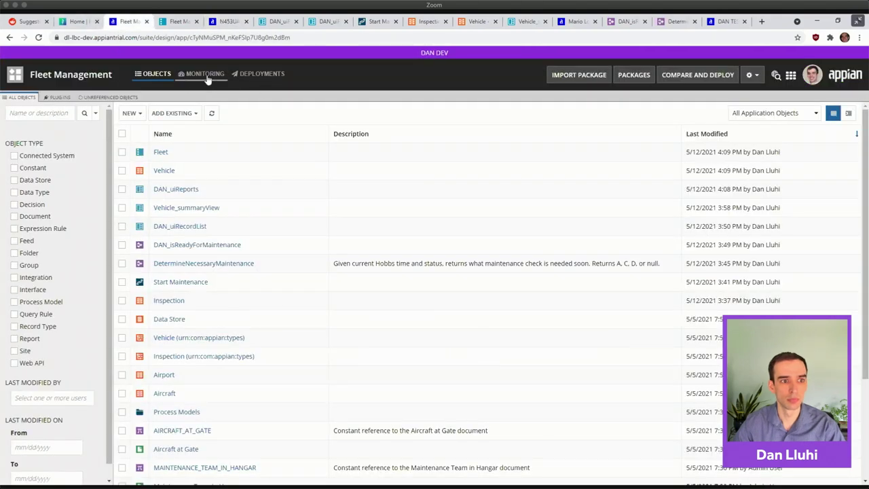
{"action": "left_click", "coordinate": [206, 74]}
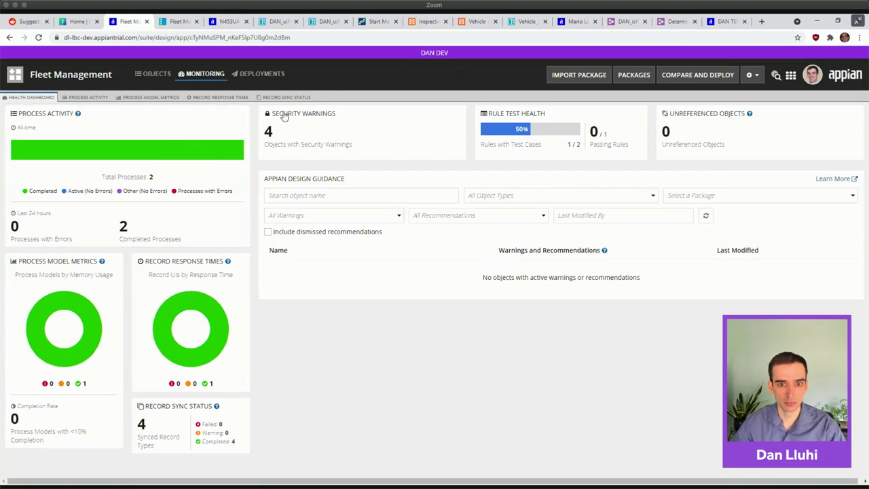
{"action": "left_click", "coordinate": [340, 125]}
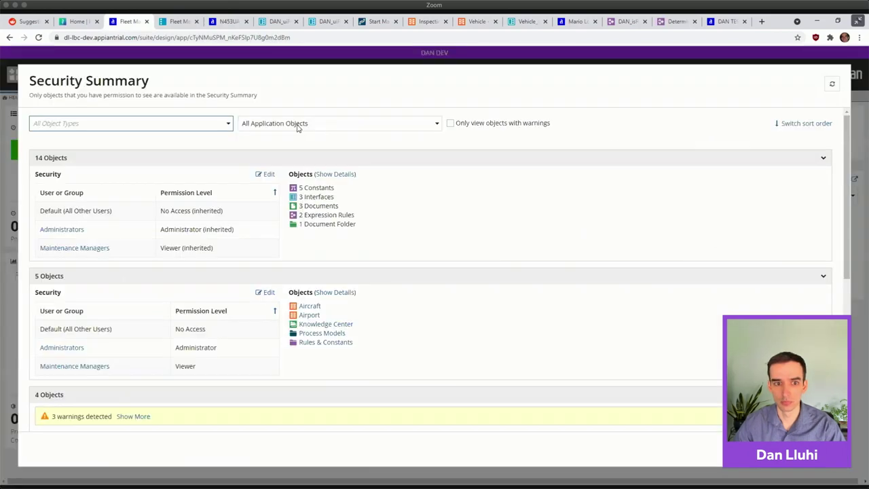
{"action": "scroll", "coordinate": [259, 339], "scroll_direction": "down", "scroll_amount": 3}
{"action": "scroll", "coordinate": [258, 338], "scroll_direction": "down", "scroll_amount": 2}
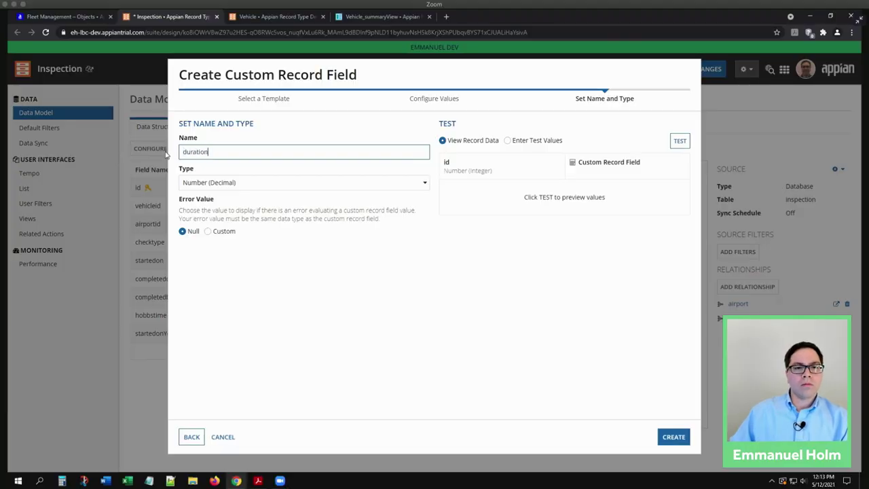
- Create the Number (Decimal) custom record field duration in the Inspection record type and save the changes
{"action": "left_click", "coordinate": [661, 442]}
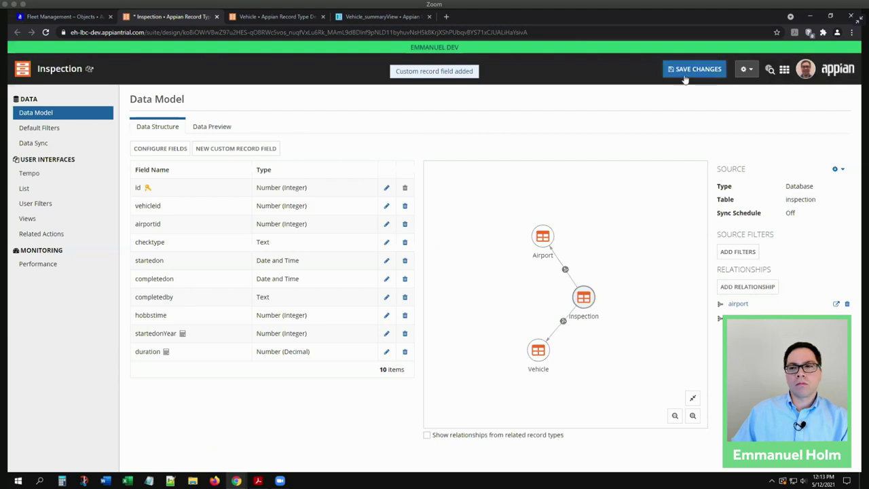
- In Vehicle_summaryView, add a column labelled Duration before Hobbstime in the Inspection History grid
{"action": "left_click", "coordinate": [380, 16]}
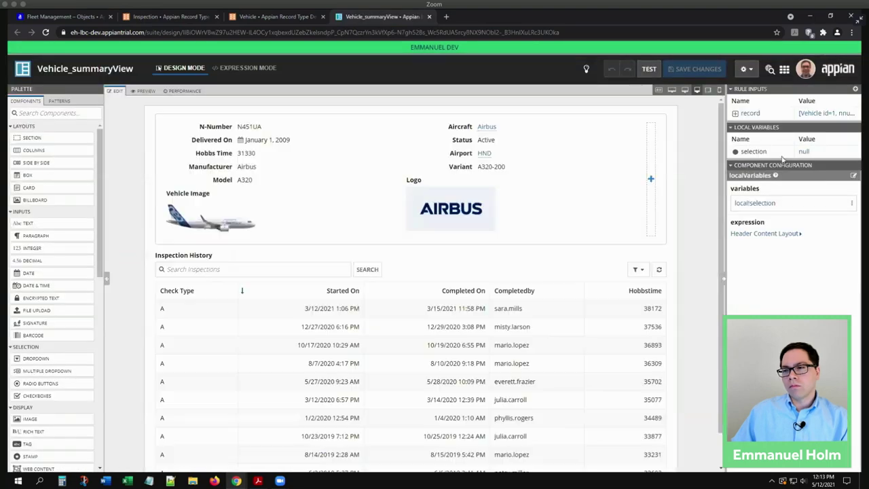
{"action": "left_click", "coordinate": [429, 255]}
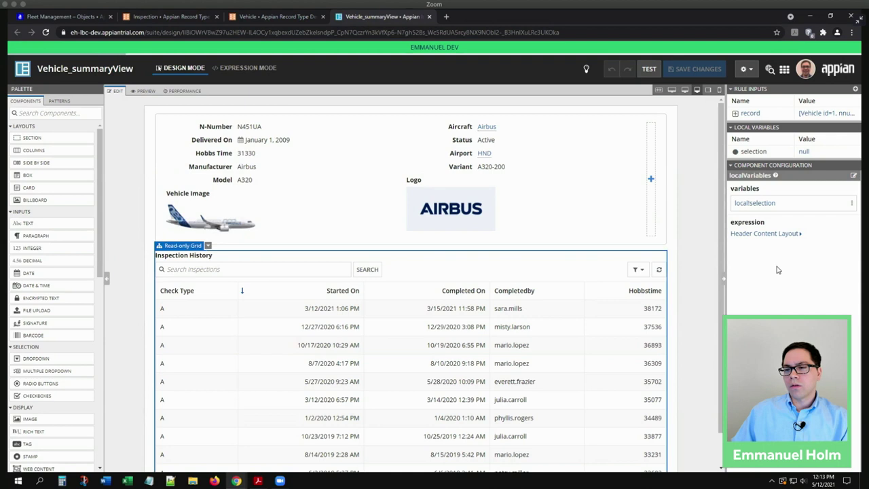
{"action": "scroll", "coordinate": [781, 292], "scroll_direction": "down", "scroll_amount": 5}
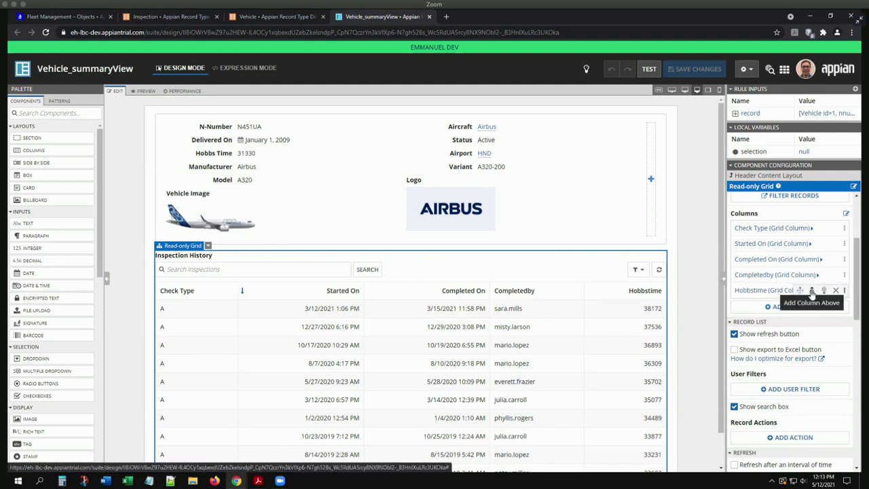
{"action": "left_click", "coordinate": [761, 292]}
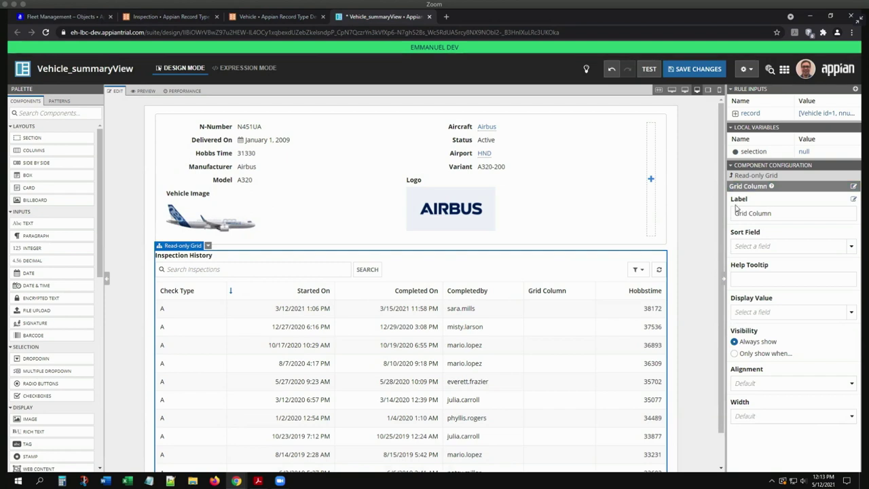
{"action": "left_click", "coordinate": [790, 213]}
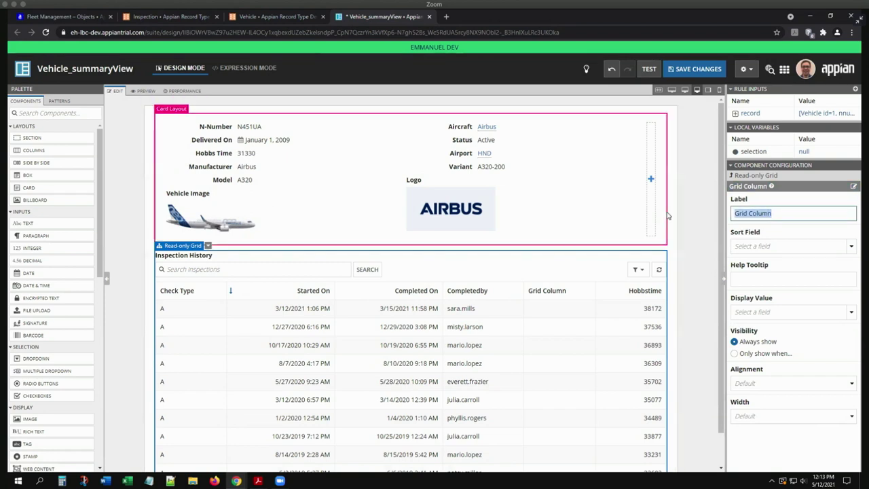
{"action": "type", "text": "Duration"}
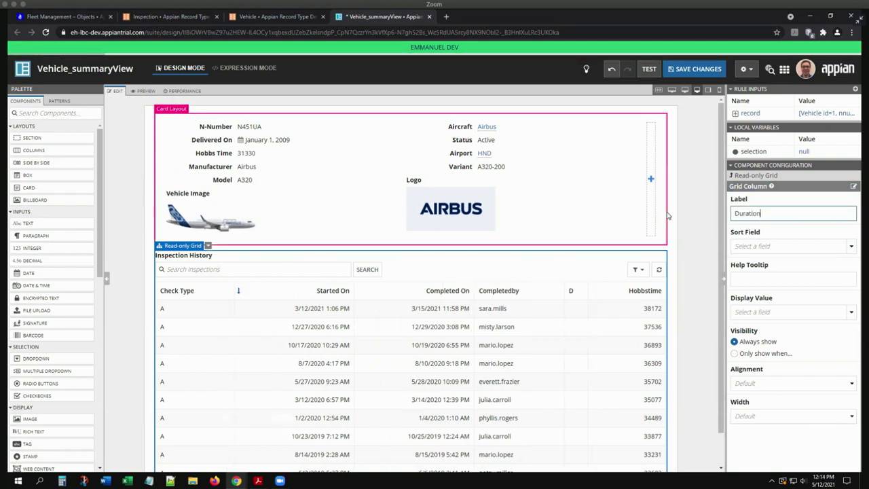
- Set the Duration column's display value to the duration field and return to the grid configuration
{"action": "left_click", "coordinate": [851, 314]}
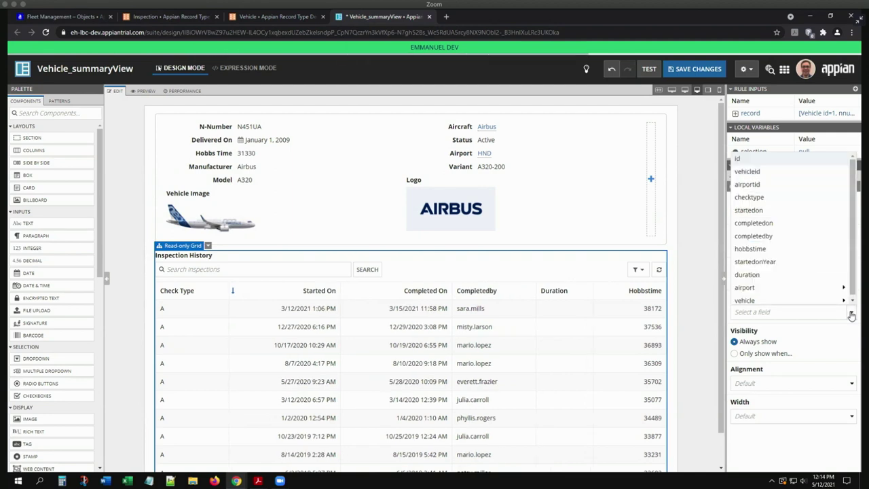
{"action": "left_click", "coordinate": [747, 272]}
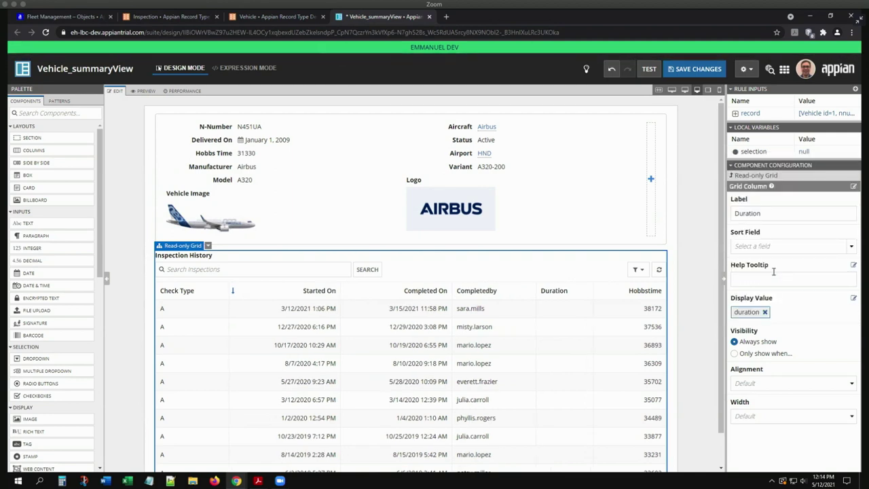
{"action": "left_click", "coordinate": [764, 246]}
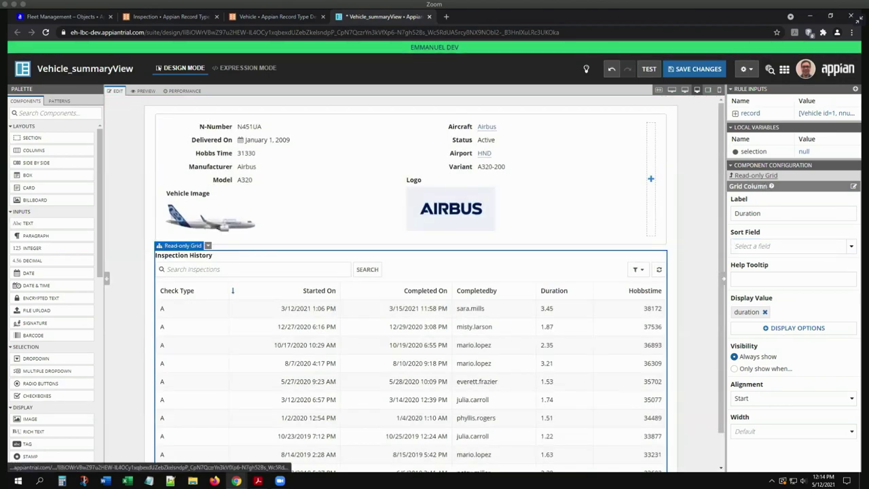
{"action": "left_click", "coordinate": [756, 176]}
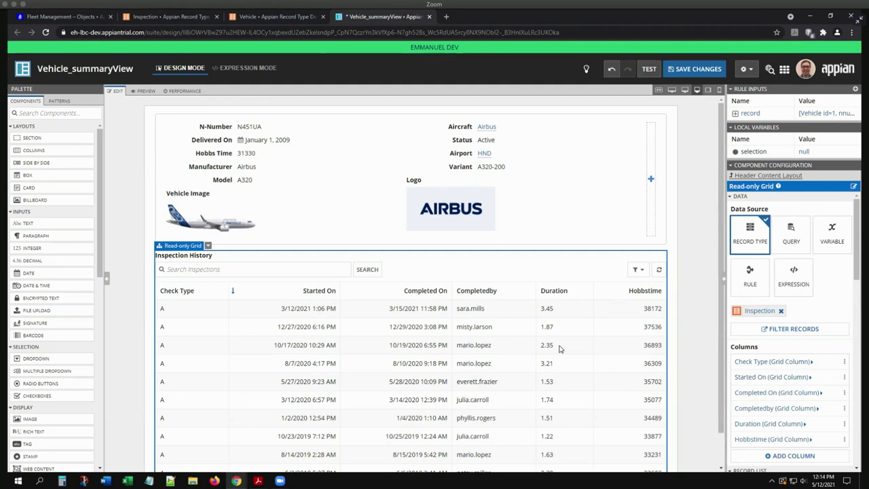
- Review the Completedby column's settings in the Inspection History grid, and open the Completed On column's configuration
{"action": "scroll", "coordinate": [560, 349], "scroll_direction": "down", "scroll_amount": 1}
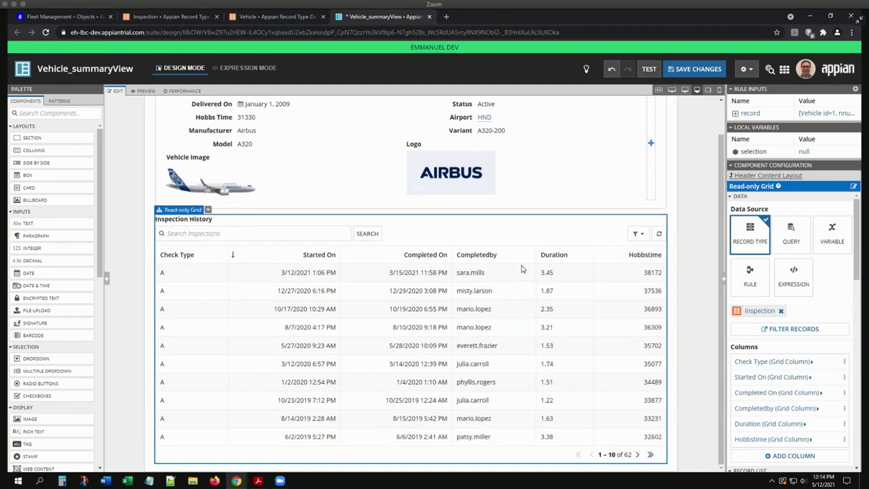
{"action": "scroll", "coordinate": [802, 385], "scroll_direction": "down", "scroll_amount": 1}
{"action": "scroll", "coordinate": [802, 385], "scroll_direction": "down", "scroll_amount": 2}
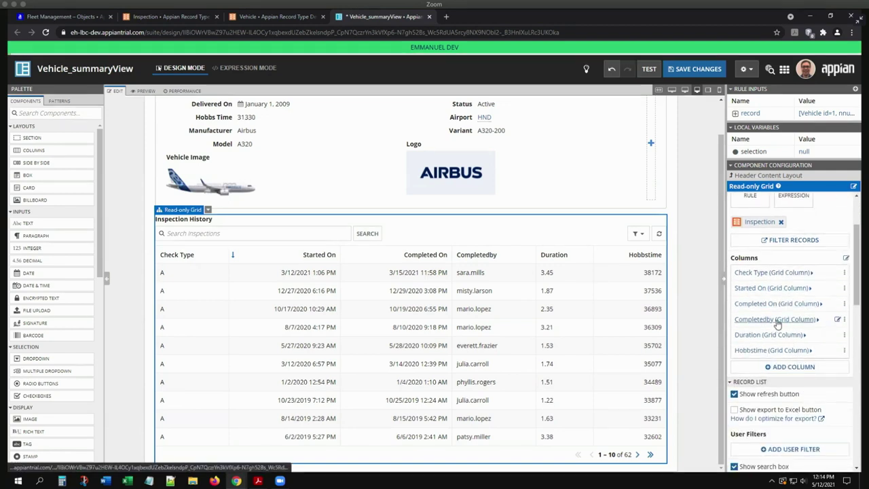
{"action": "left_click", "coordinate": [777, 319]}
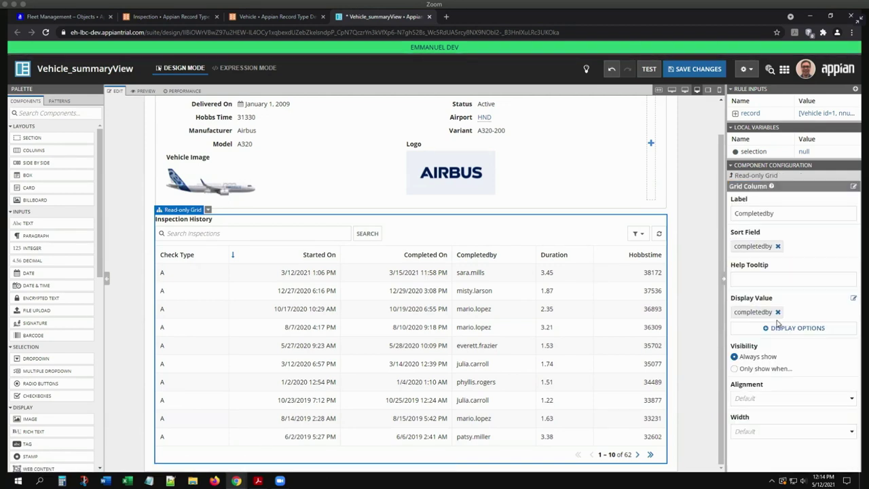
{"action": "left_click", "coordinate": [754, 175]}
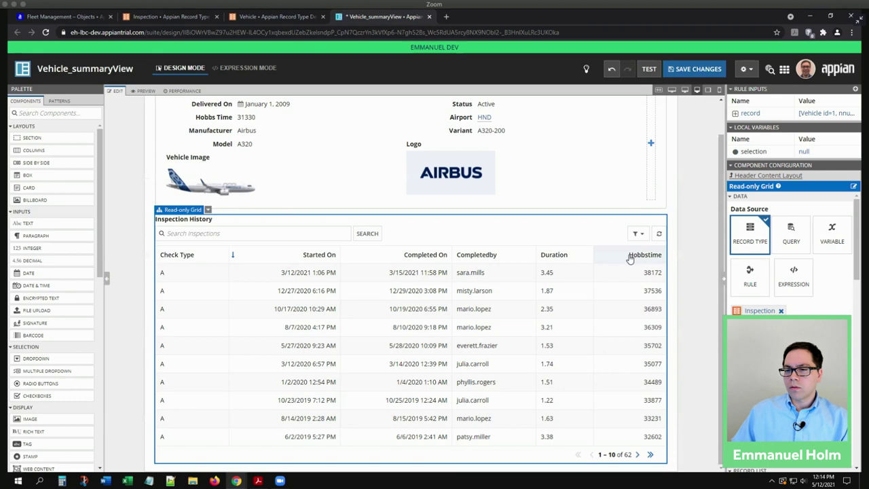
{"action": "scroll", "coordinate": [740, 303], "scroll_direction": "down", "scroll_amount": 2}
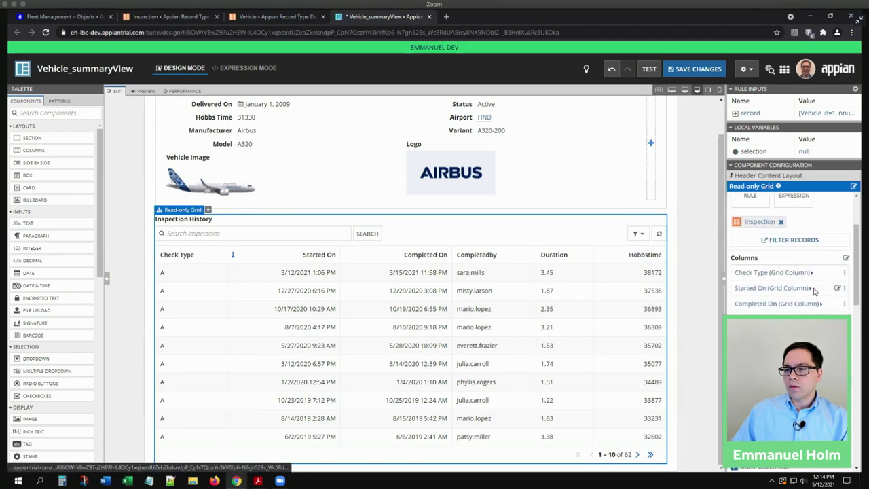
{"action": "left_click", "coordinate": [760, 306]}
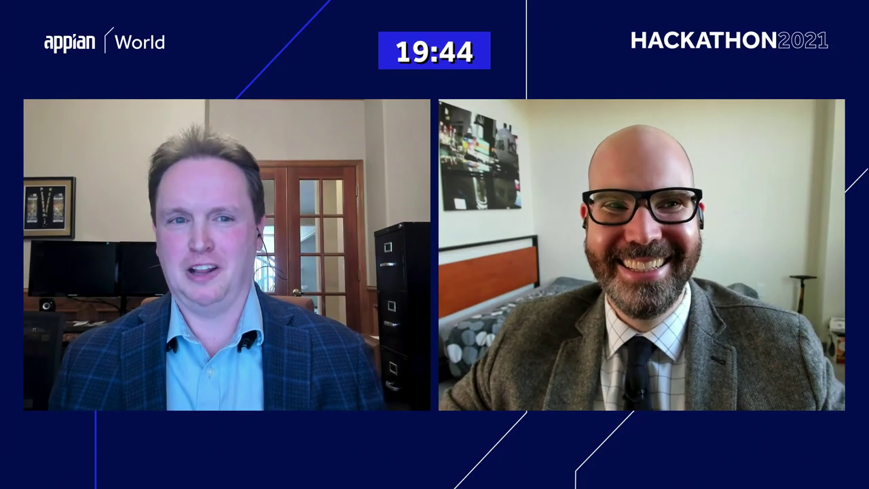